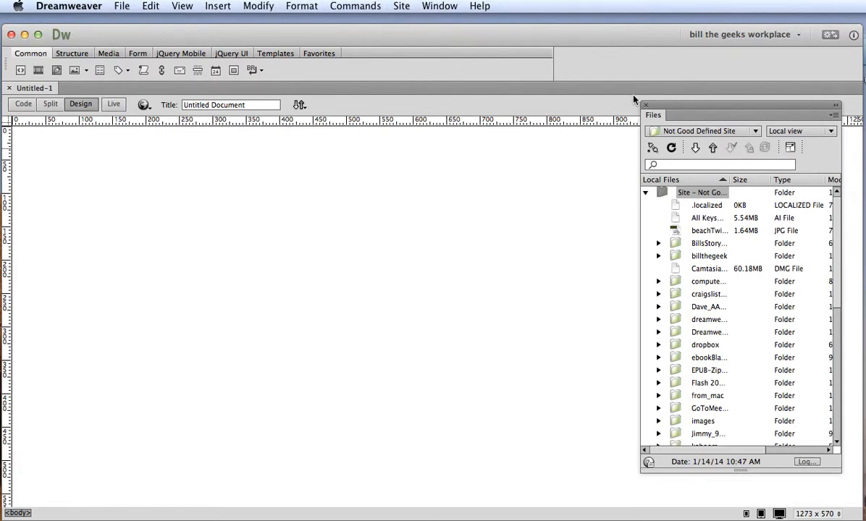
Move the Files panel over the document area and widen its Local Files column to fit the full folder names
drag(633, 100, 528, 63)
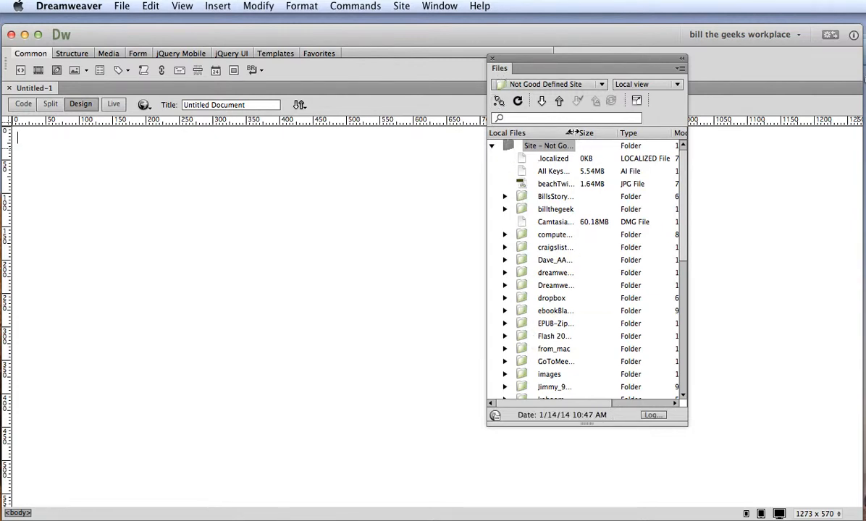
drag(586, 132, 620, 134)
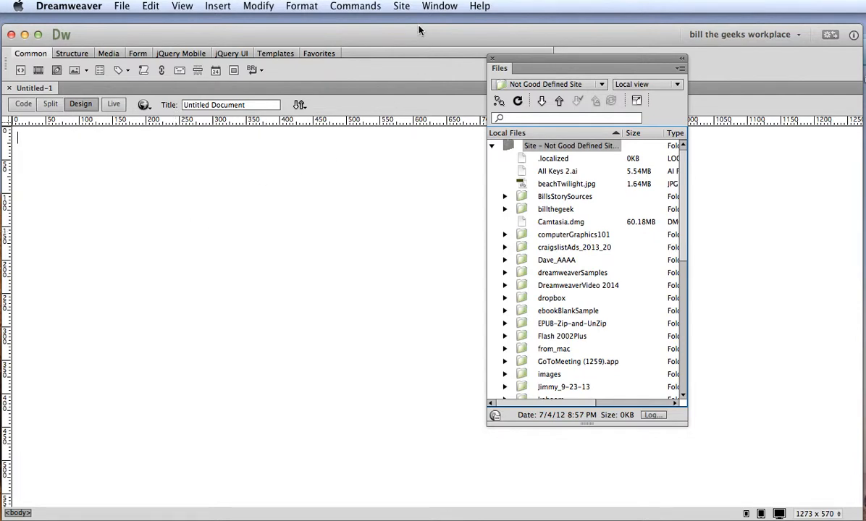
Start a new site definition and set its site name to "Just for this Video"
click(402, 7)
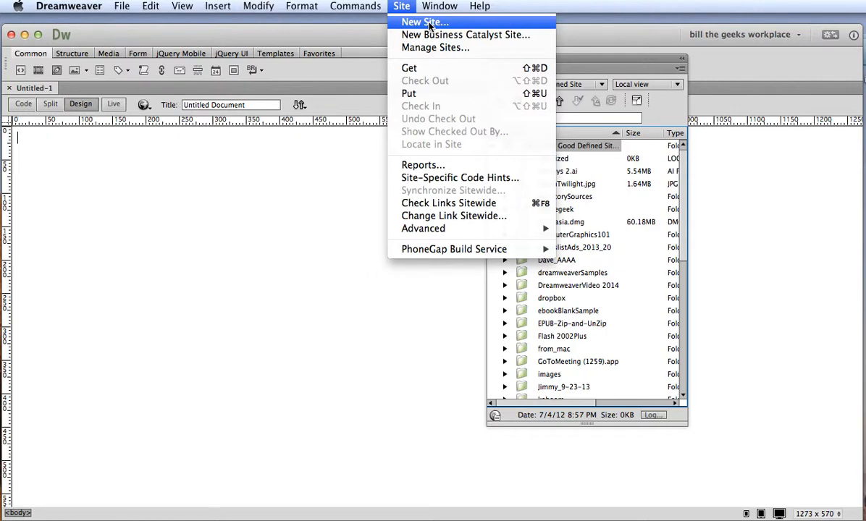
click(429, 23)
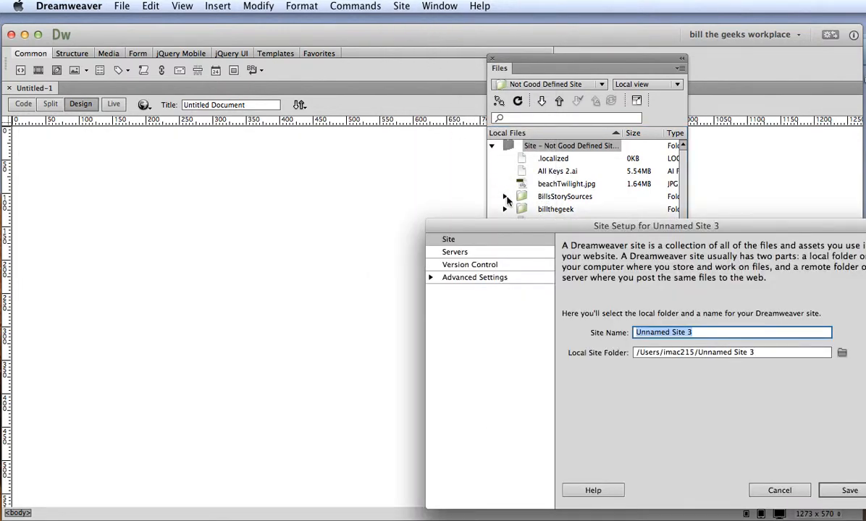
drag(531, 231, 286, 137)
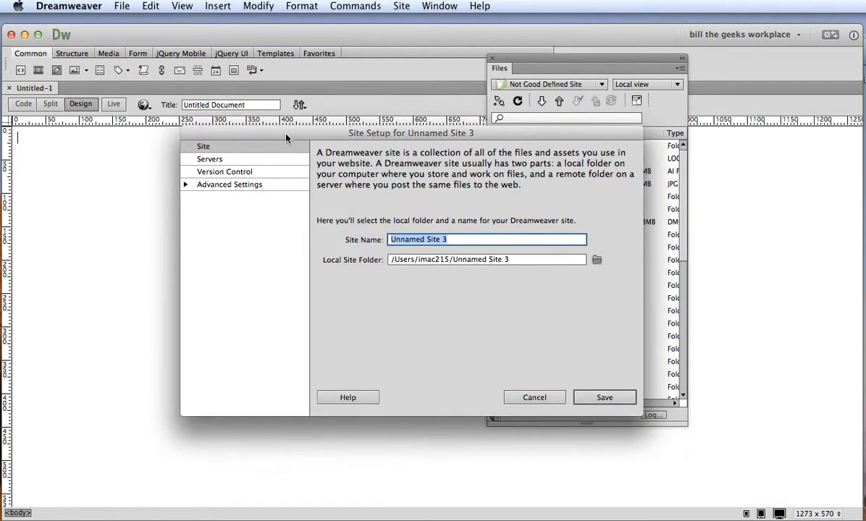
click(457, 240)
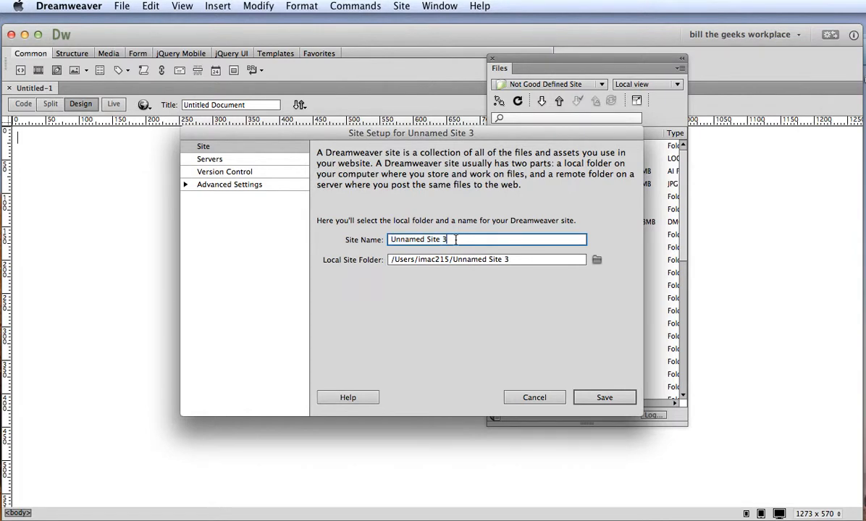
drag(457, 240, 355, 241)
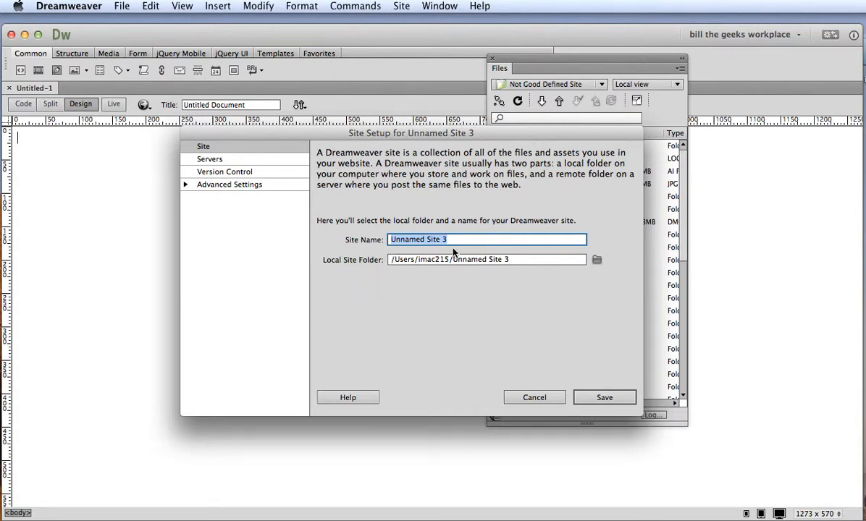
key(BackSpace)
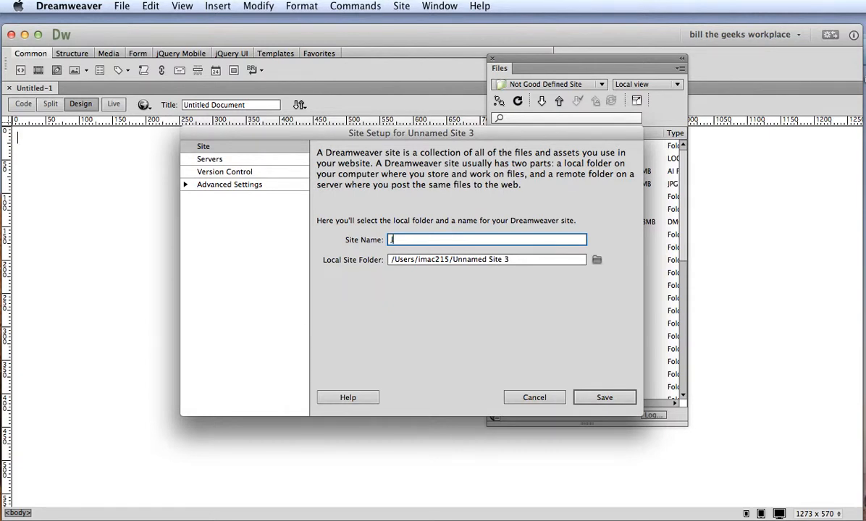
text(Just for this Video)
Browse to the Desktop for the local site folder and collapse the expanded dreamweaver_videos and billthegeek folders
click(597, 260)
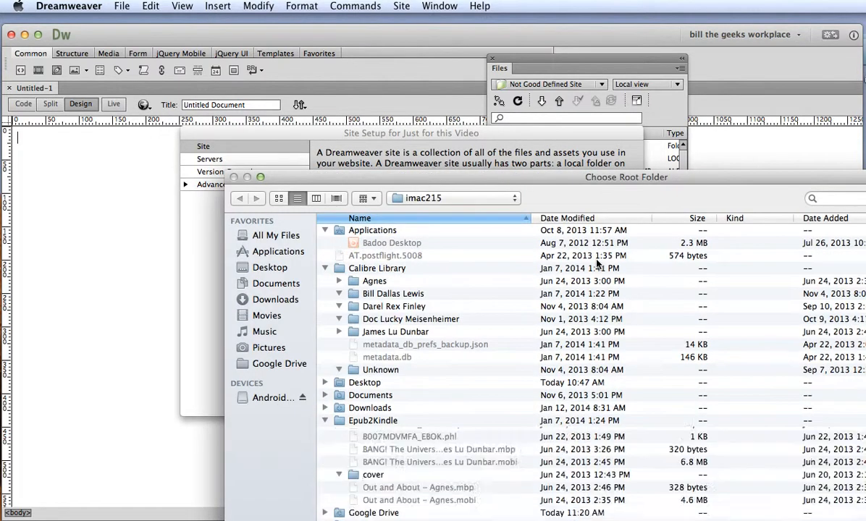
click(244, 268)
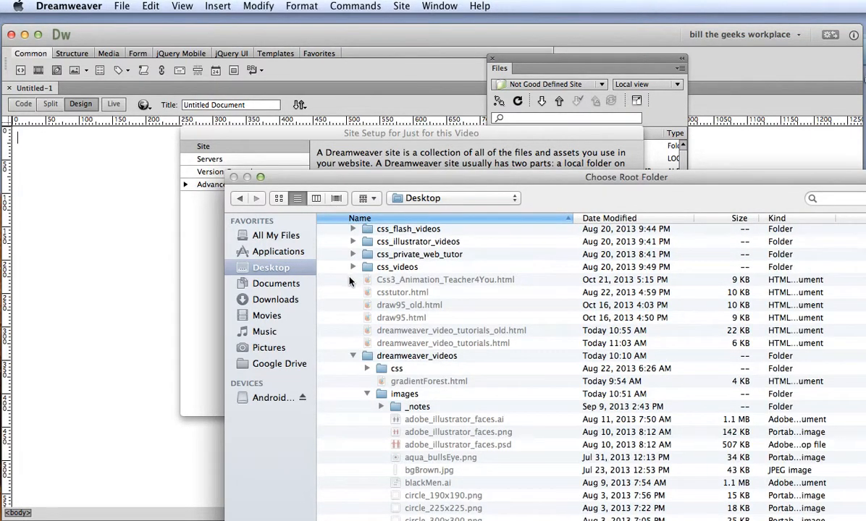
scroll(349, 281, down, 10)
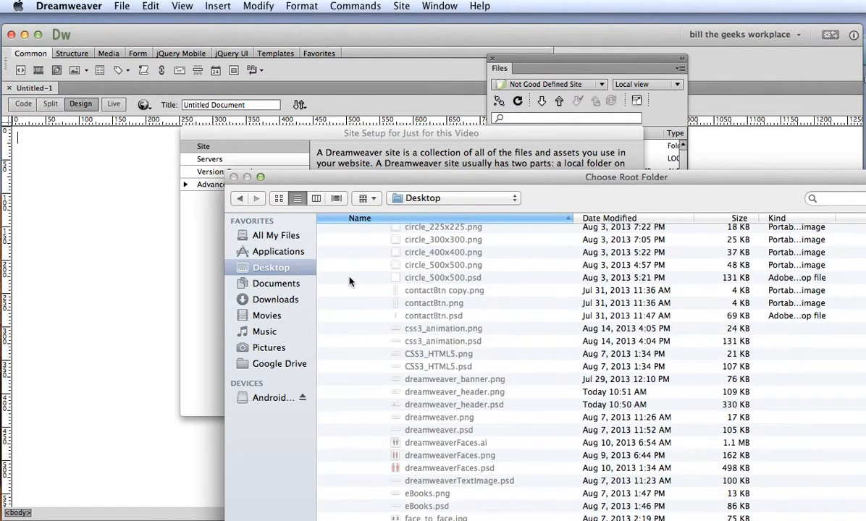
scroll(350, 281, up, 2)
scroll(348, 282, up, 4)
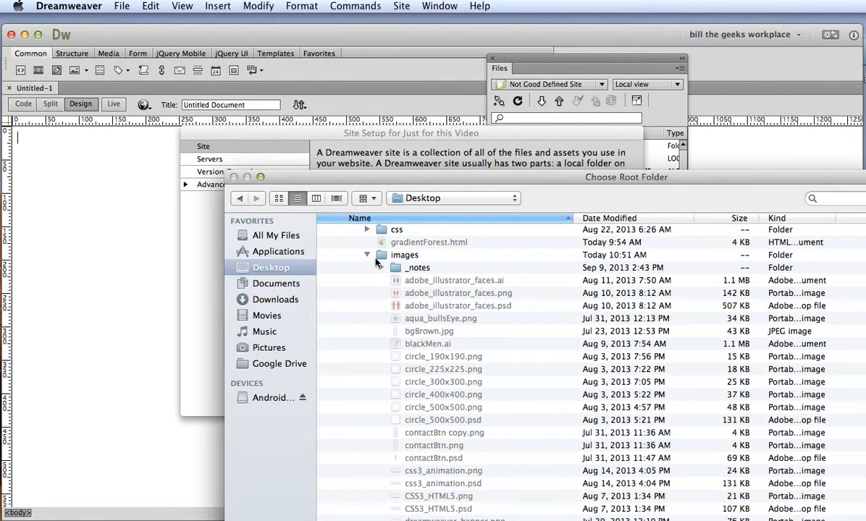
scroll(381, 244, up, 3)
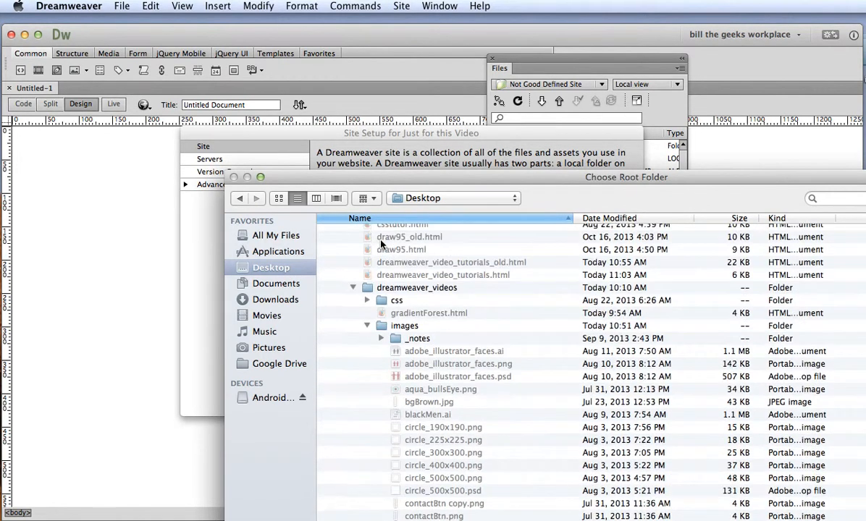
click(352, 288)
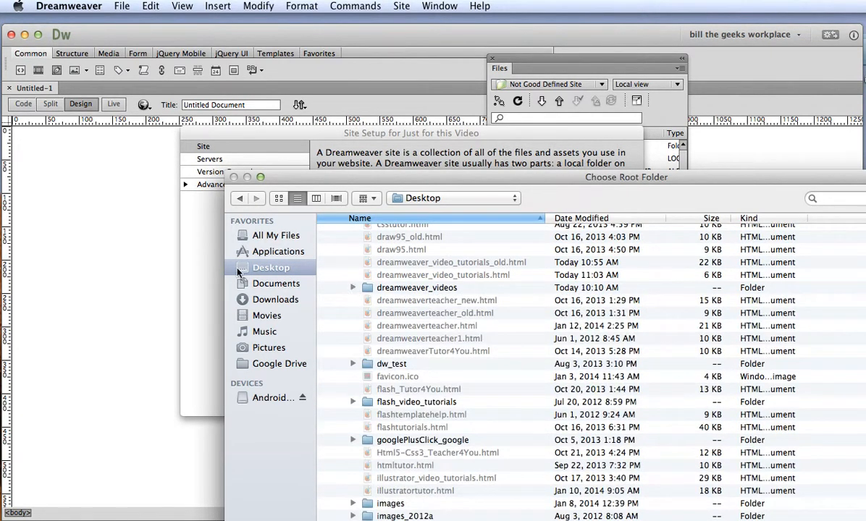
scroll(351, 271, down, 10)
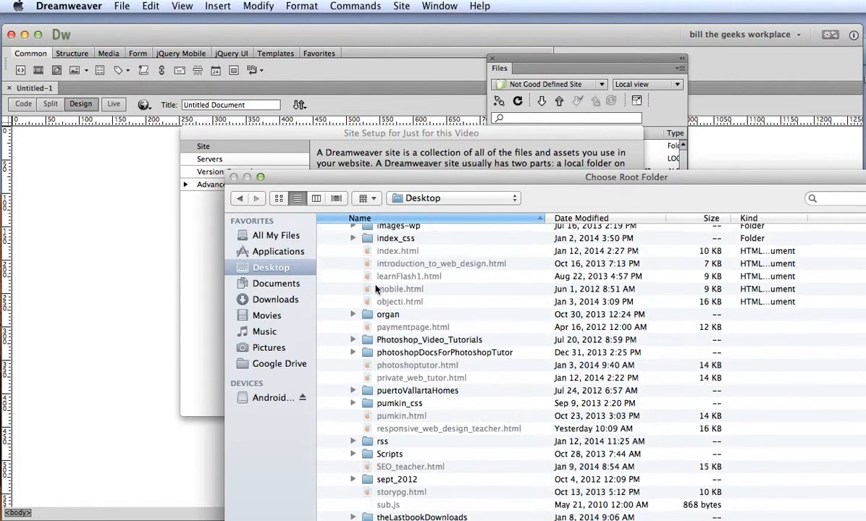
scroll(376, 288, down, 10)
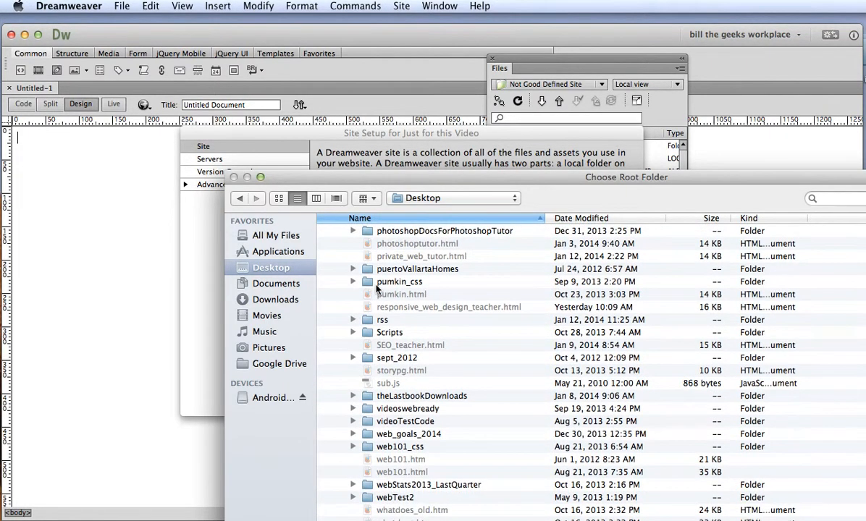
scroll(376, 288, down, 3)
scroll(376, 288, up, 20)
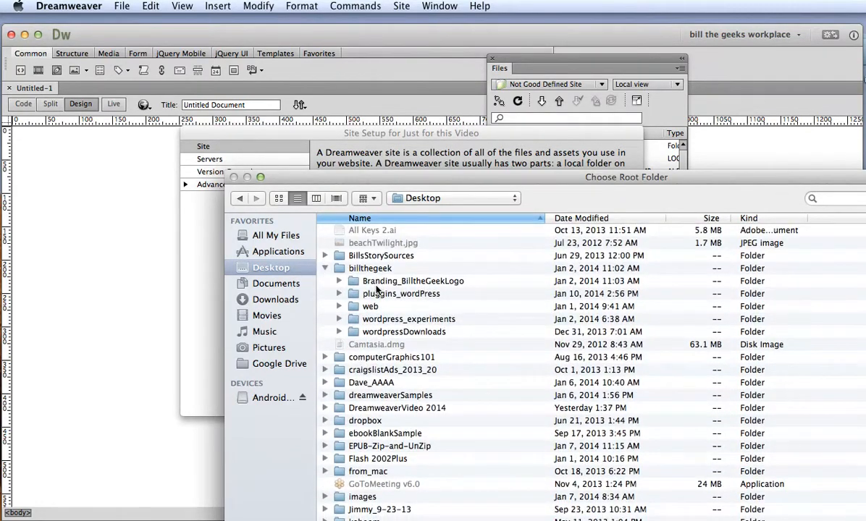
click(324, 269)
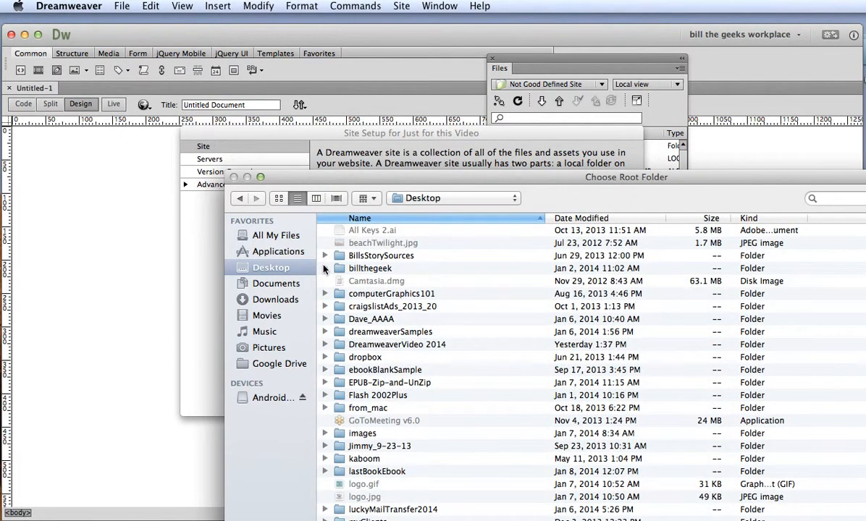
Set the DreamweaverVideo 2014 folder on the Desktop as the local site folder
scroll(324, 269, down, 1)
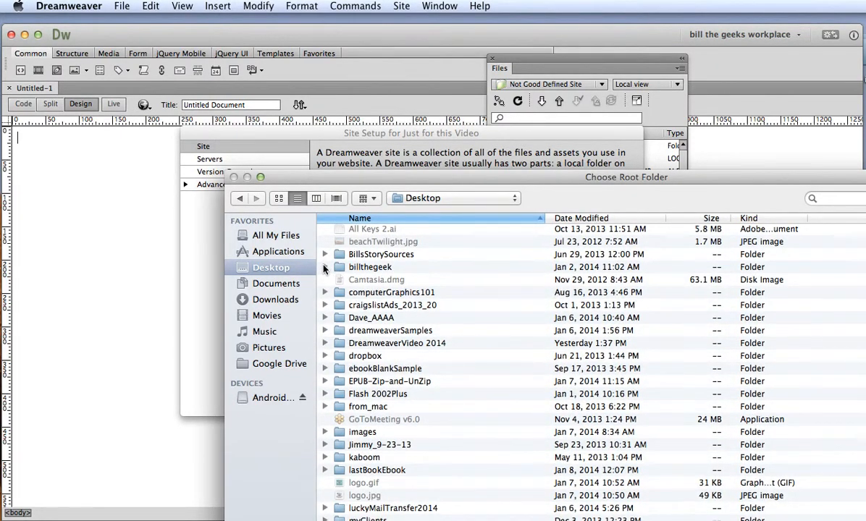
click(337, 343)
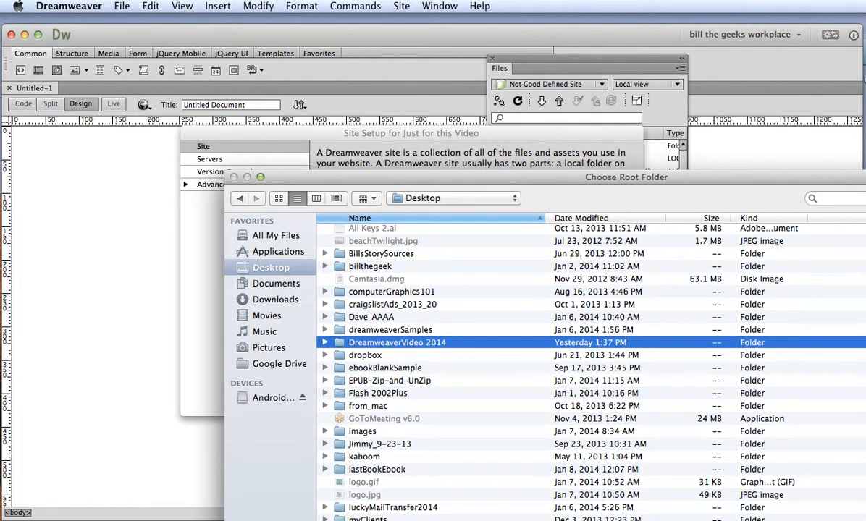
drag(865, 520, 832, 489)
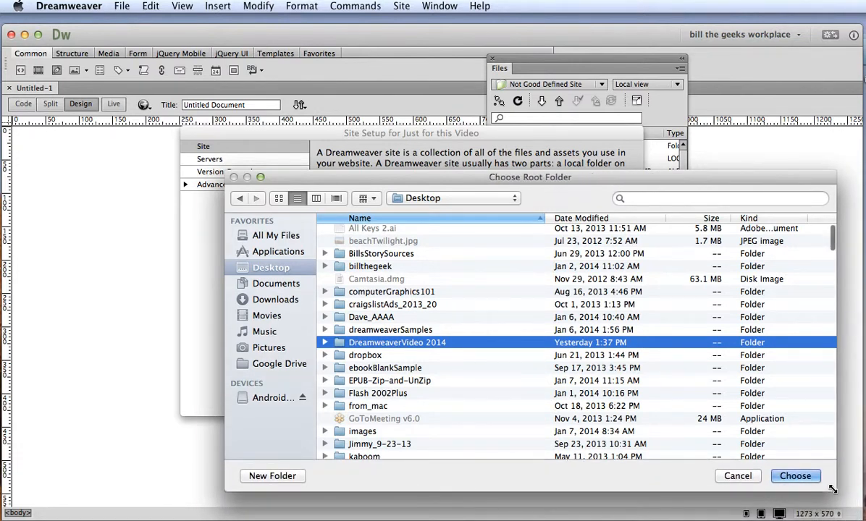
click(795, 475)
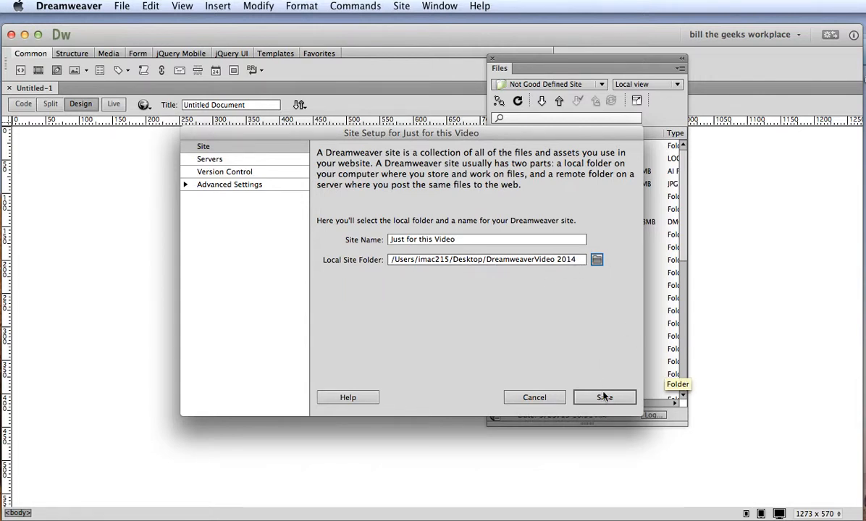
Save the new site definition and proceed despite the root folder being shared with another site
drag(610, 137, 424, 143)
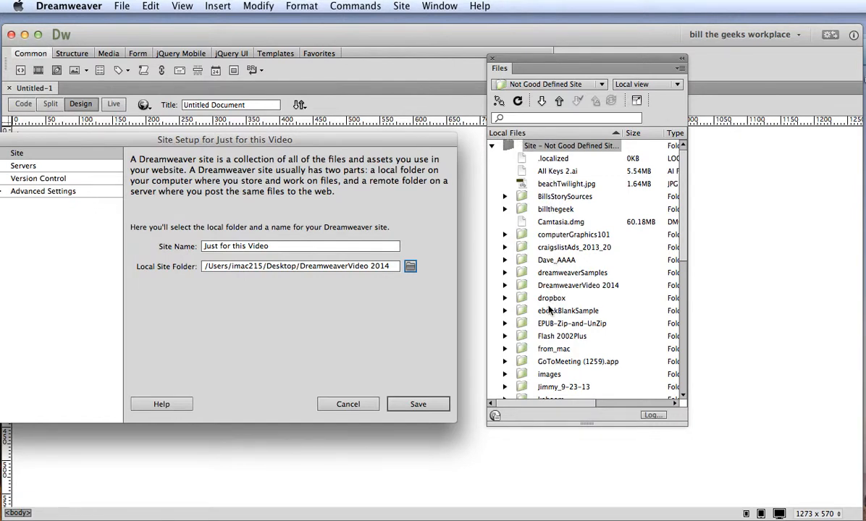
click(416, 406)
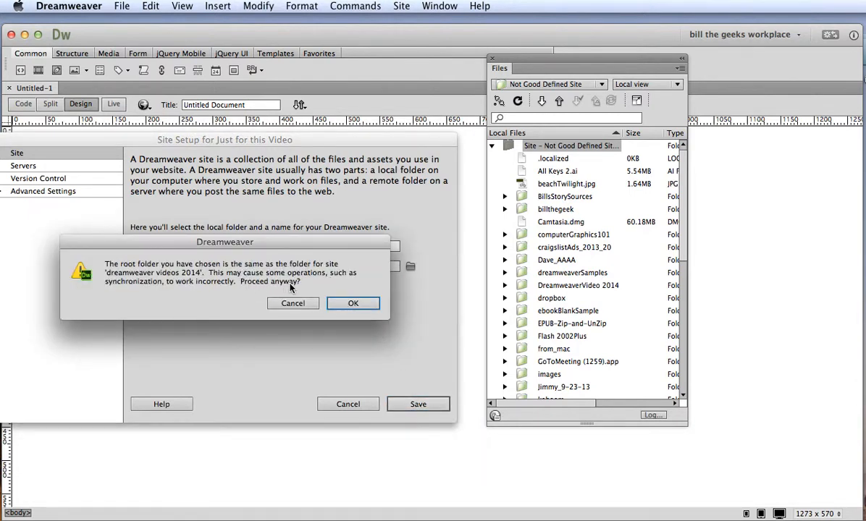
click(350, 304)
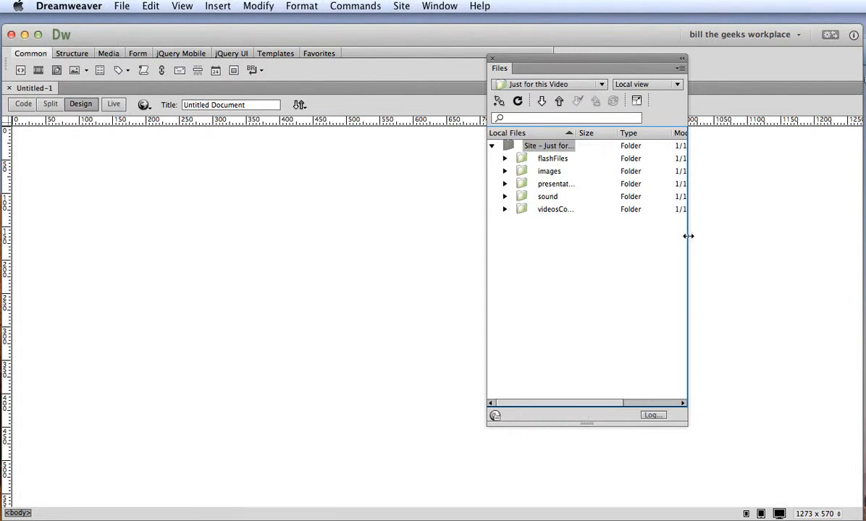
Widen the Files panel and its Local Files column to fit full names and dates, and reposition the panel over the document
drag(688, 236, 766, 239)
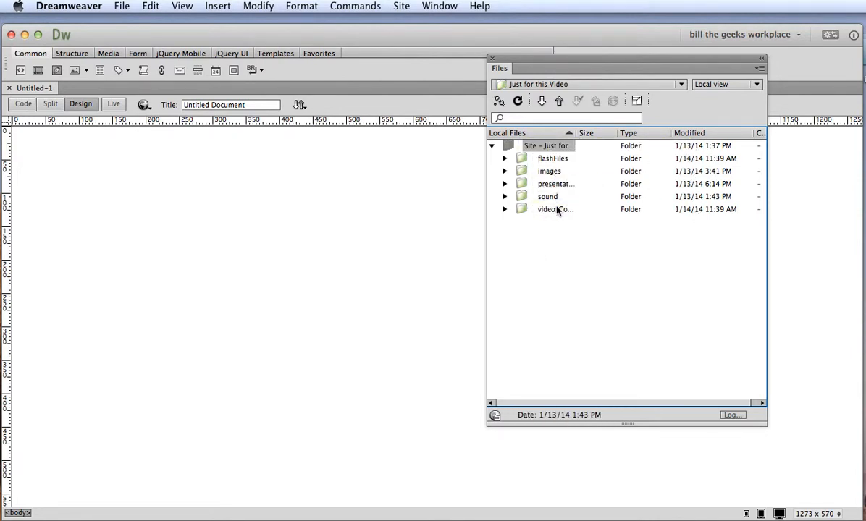
drag(573, 133, 637, 135)
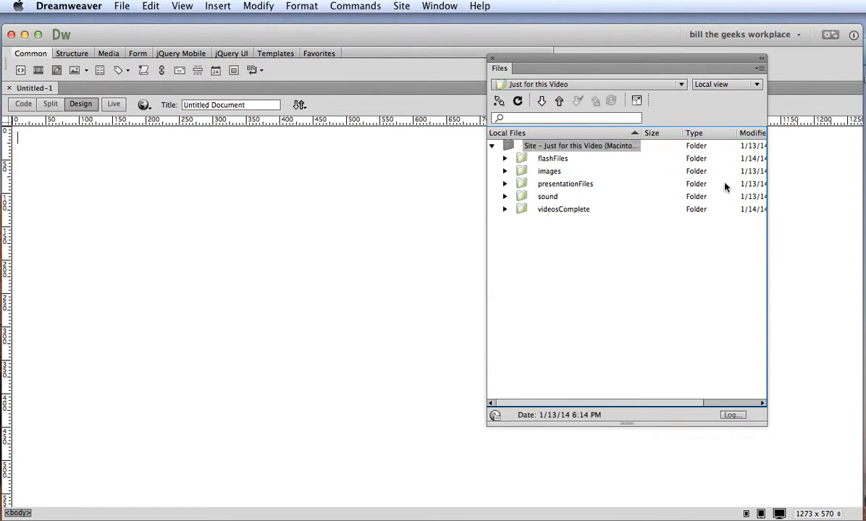
drag(767, 236, 815, 236)
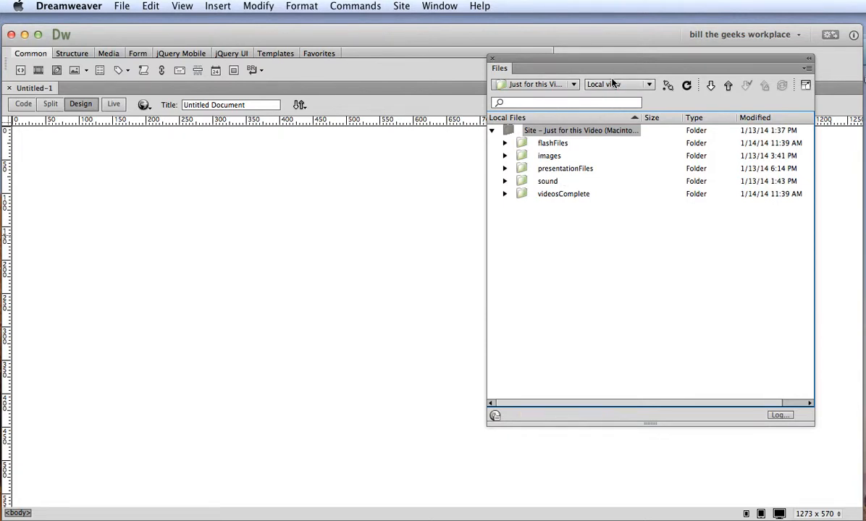
drag(609, 61, 534, 75)
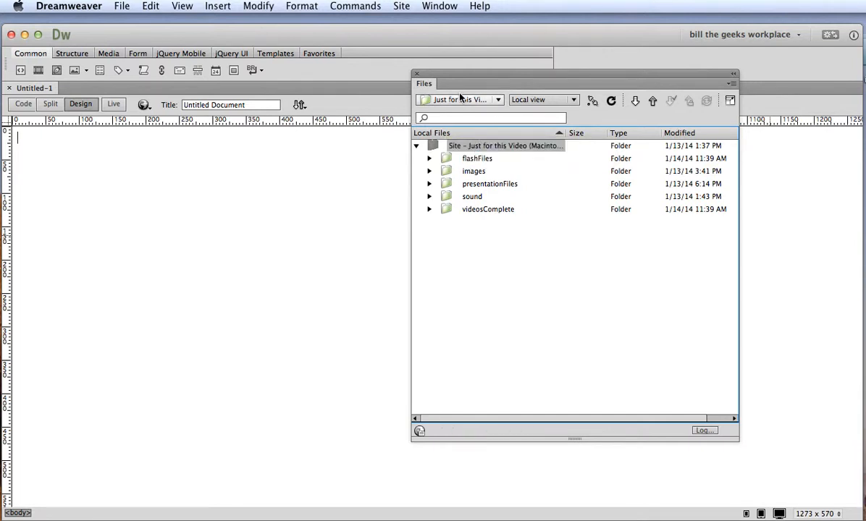
Look through the list of defined sites in the Files panel, keeping "Just for this Video" as the current site
click(498, 101)
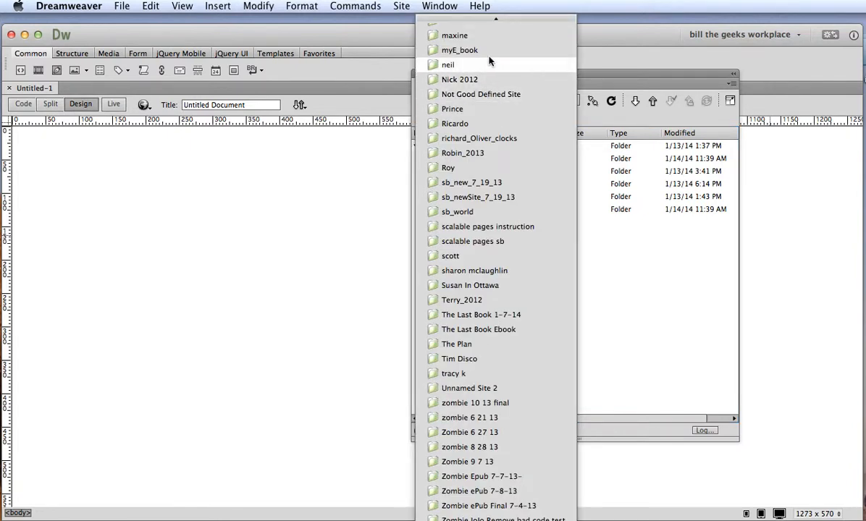
mouse_move(494, 14)
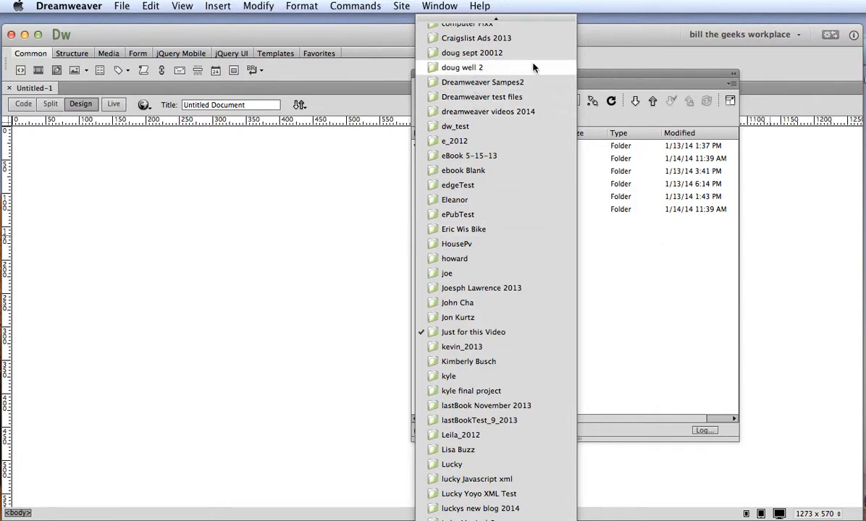
click(609, 39)
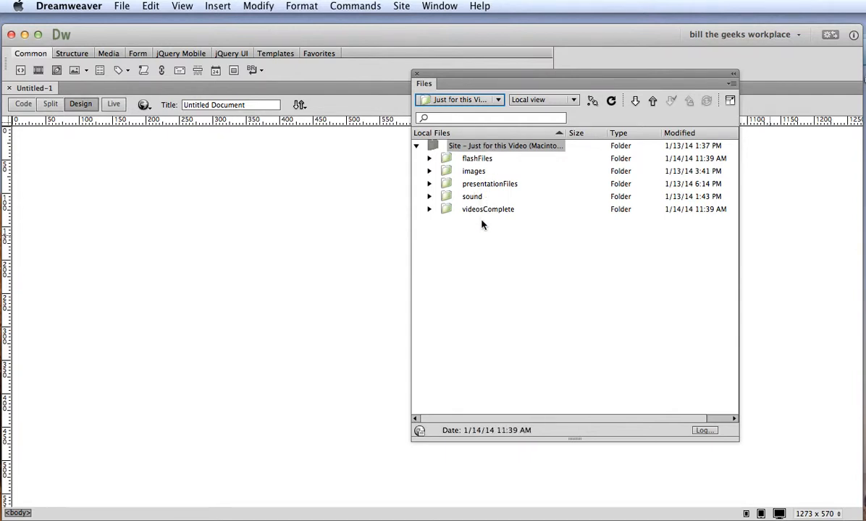
Open the setup of the "Just for this Video" site from the list of managed sites
click(402, 6)
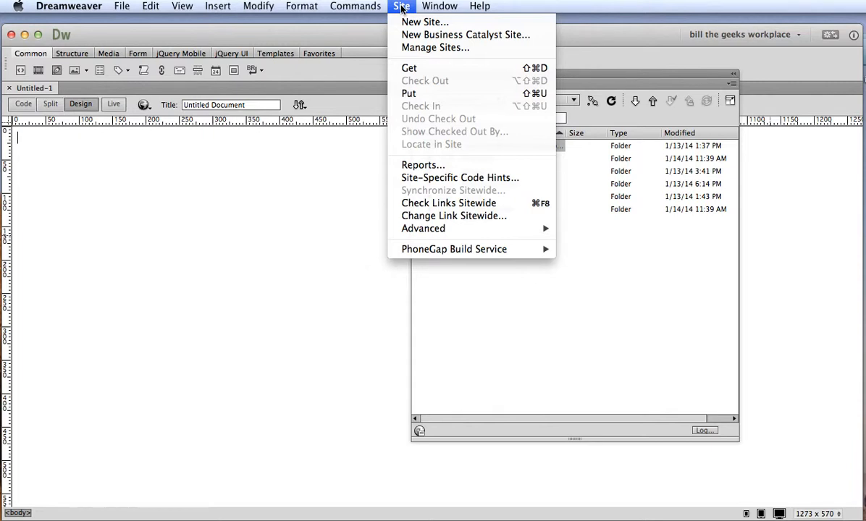
click(433, 48)
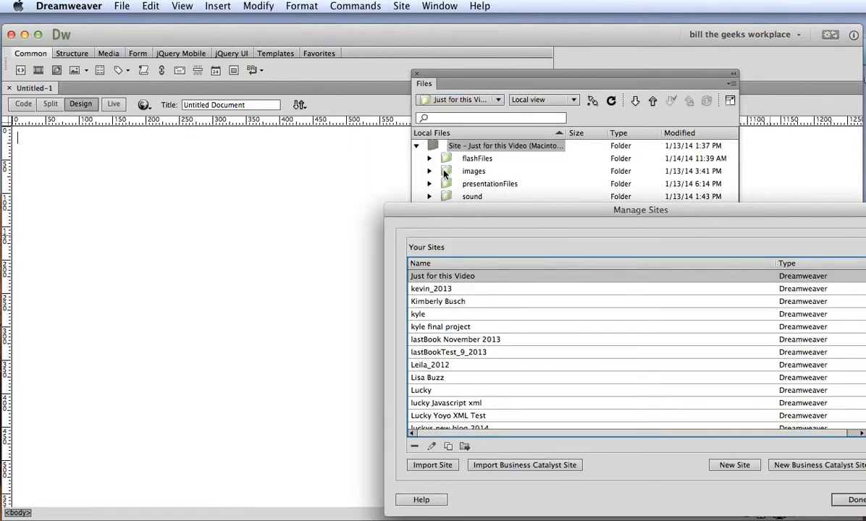
drag(465, 214, 262, 125)
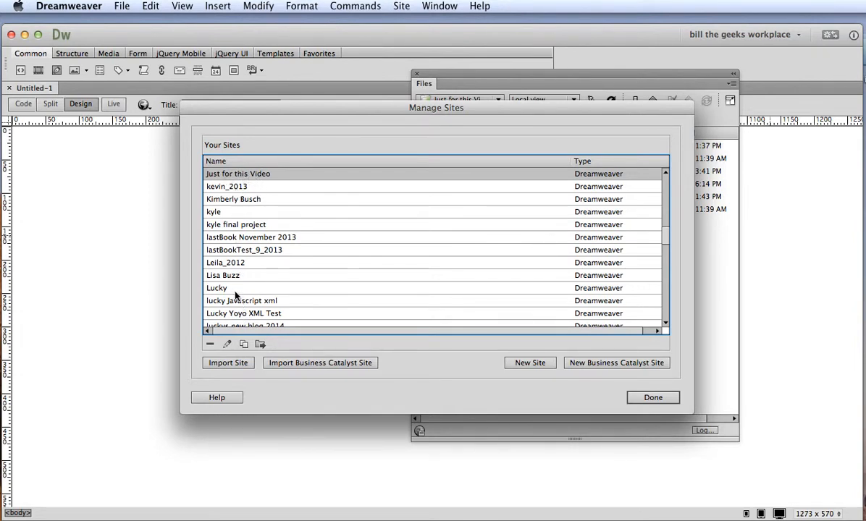
double_click(262, 178)
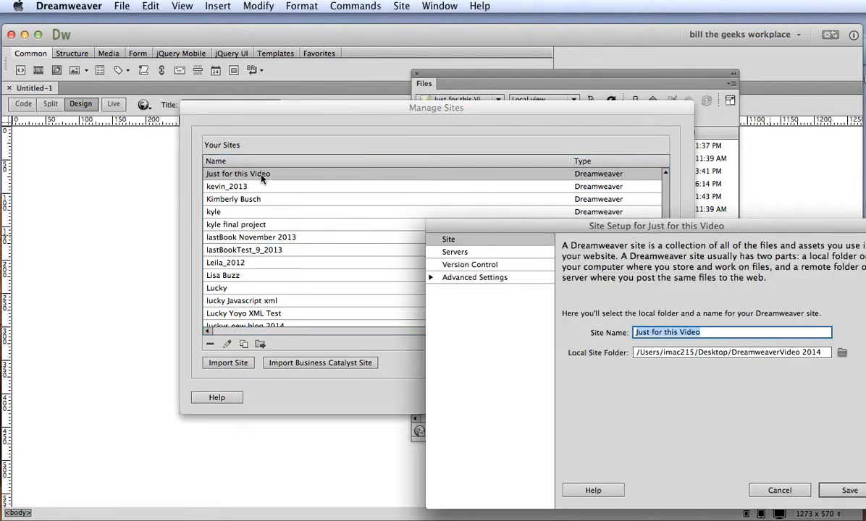
drag(497, 225, 304, 147)
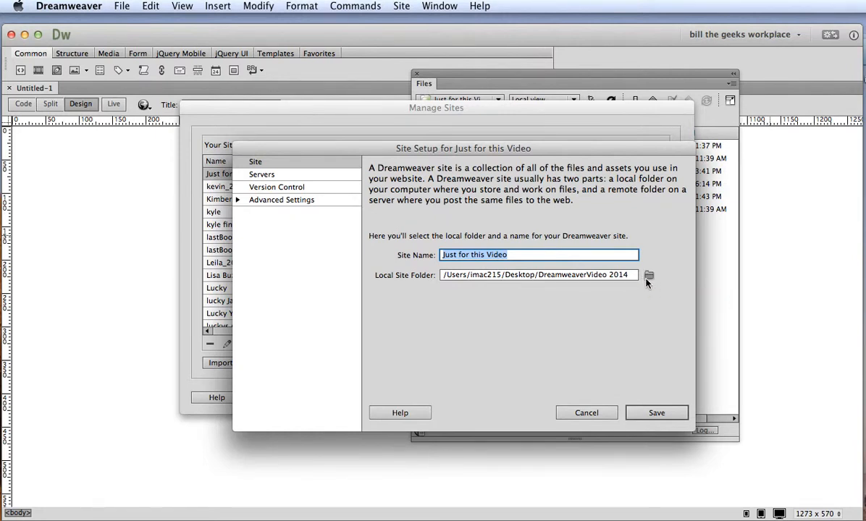
View the server settings and the new-server form for the site, then leave site management without adding a server
click(264, 179)
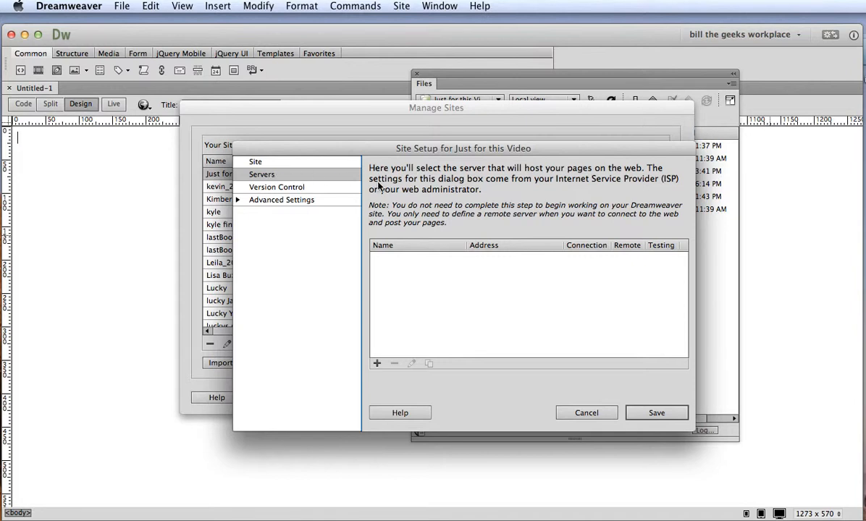
click(376, 363)
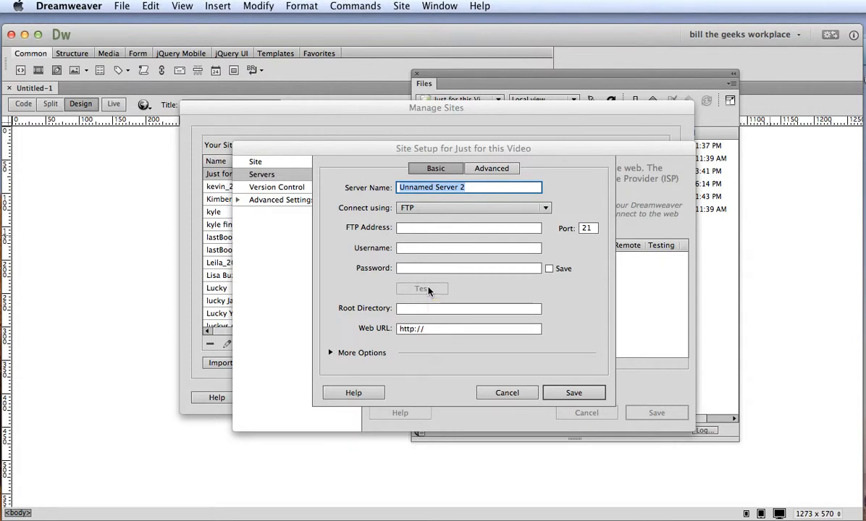
click(523, 395)
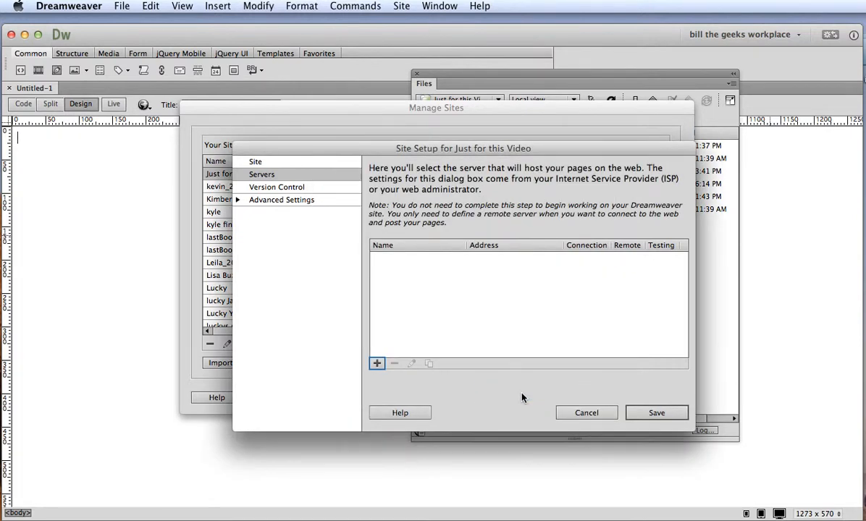
click(587, 412)
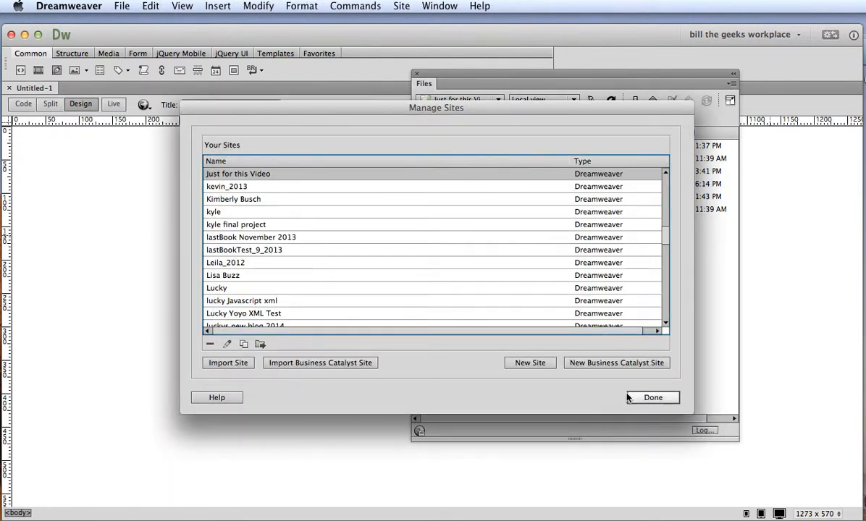
click(647, 399)
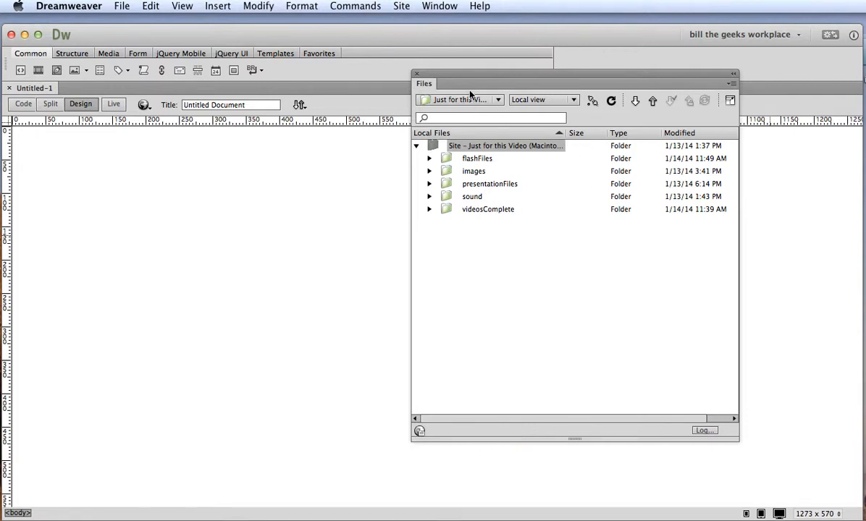
Switch the Files panel to the sb_world site and connect to its remote server in the expanded remote-and-local view
click(498, 100)
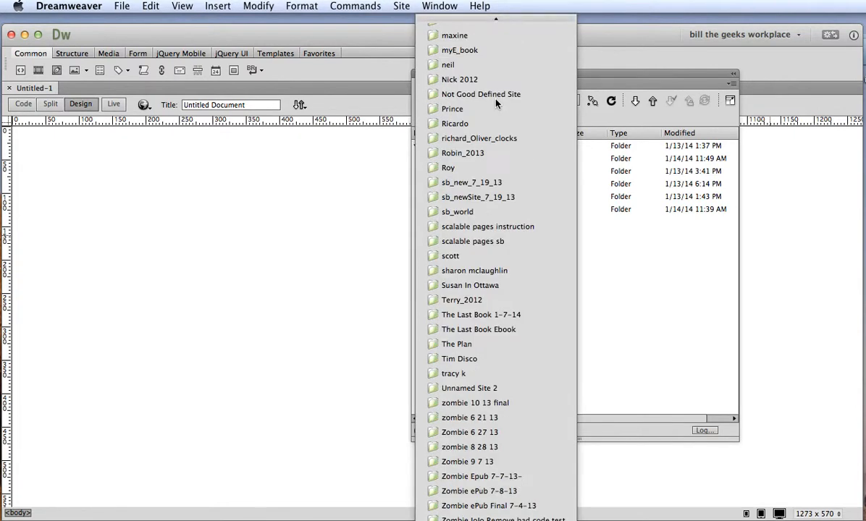
click(432, 212)
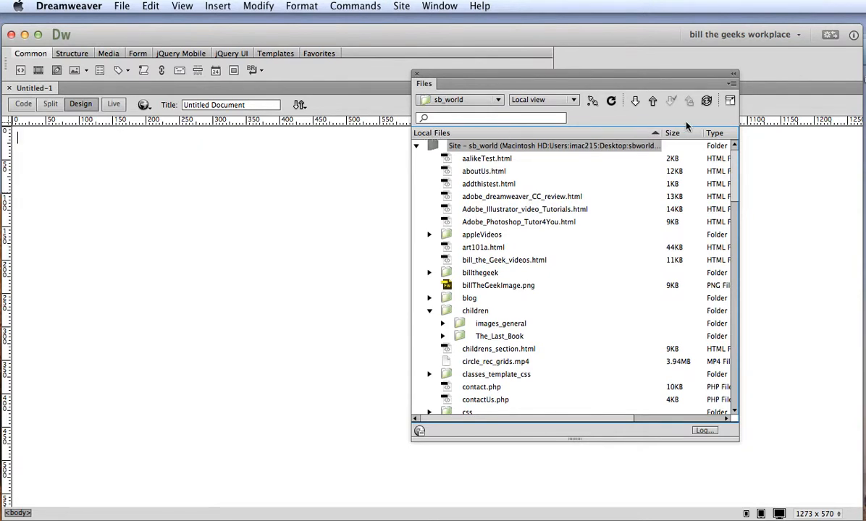
click(730, 102)
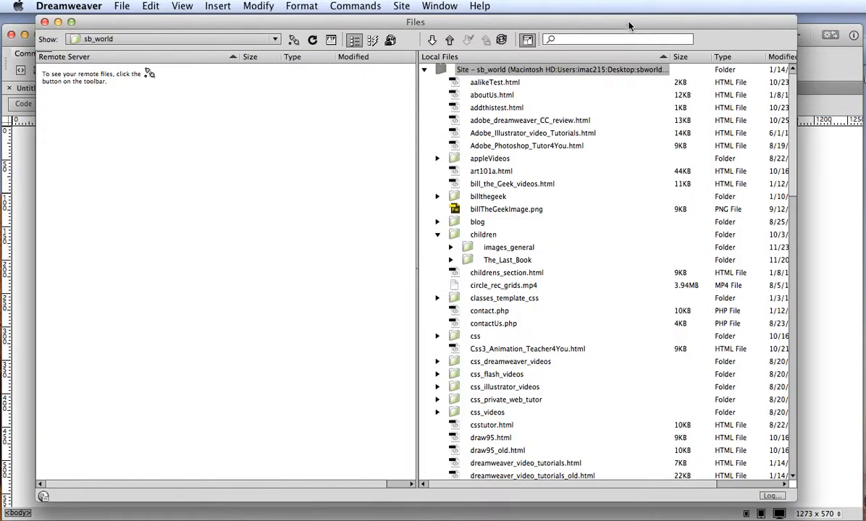
drag(629, 26, 629, 45)
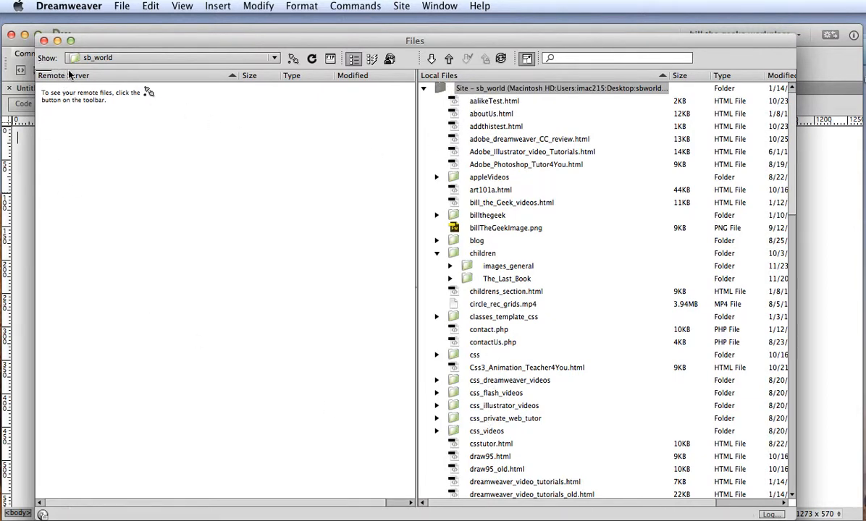
click(293, 59)
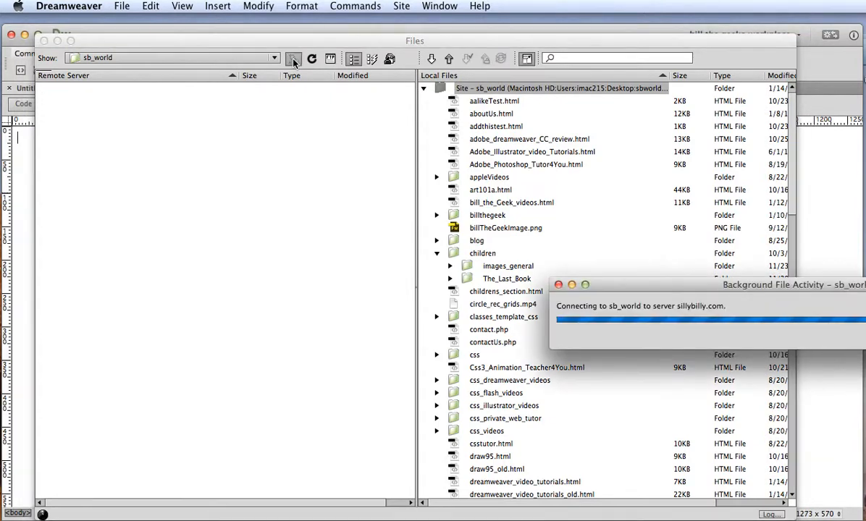
drag(612, 286, 230, 142)
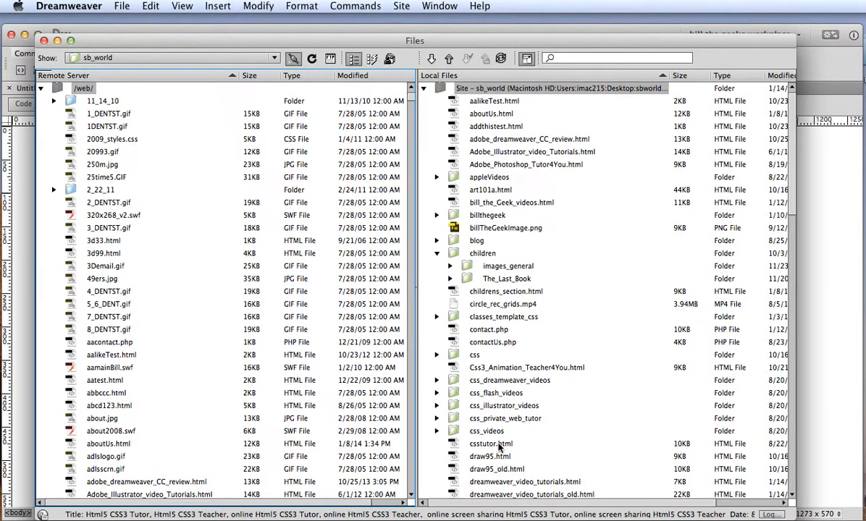
Try to transfer the local csstutor.html file straight into the remote server's file list
click(454, 445)
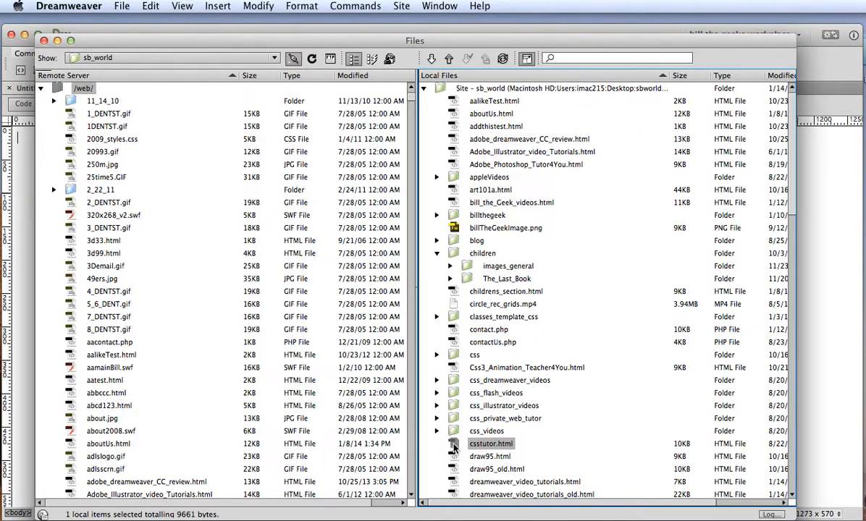
drag(454, 446, 73, 372)
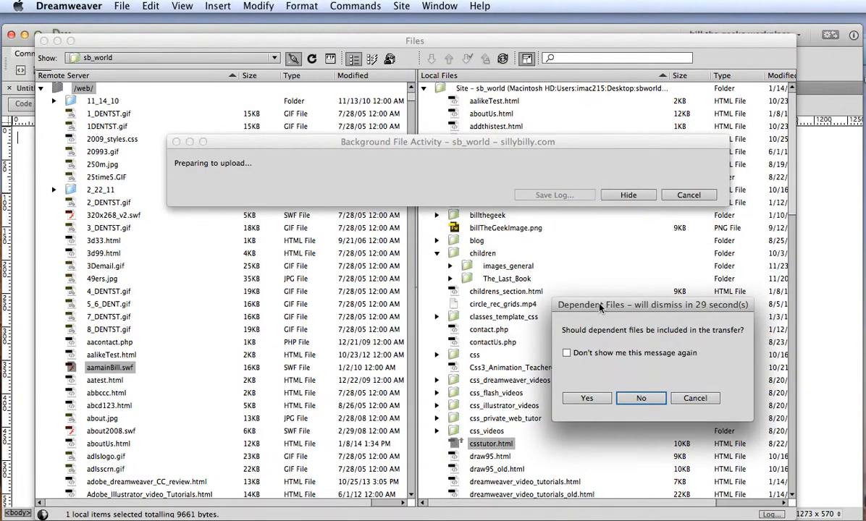
drag(599, 307, 361, 239)
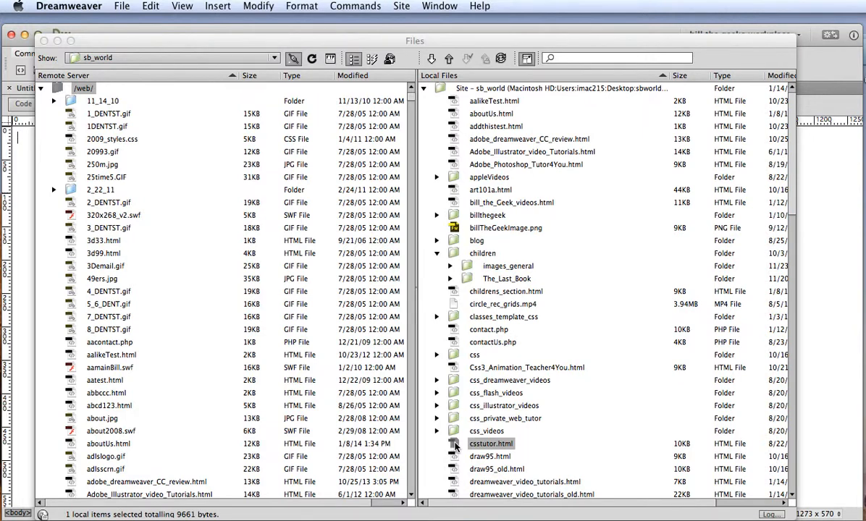
Start uploading csstutor.html with the Put command and cancel the transfer when asked about dependent files
click(455, 445)
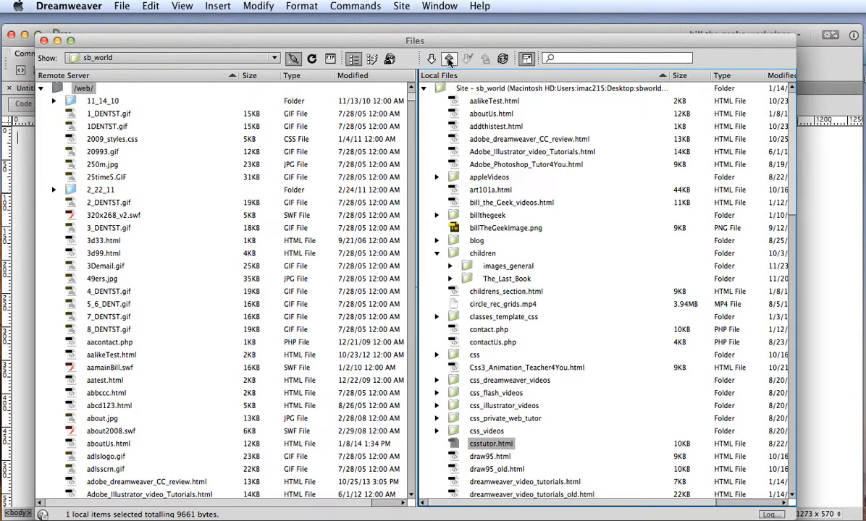
click(448, 58)
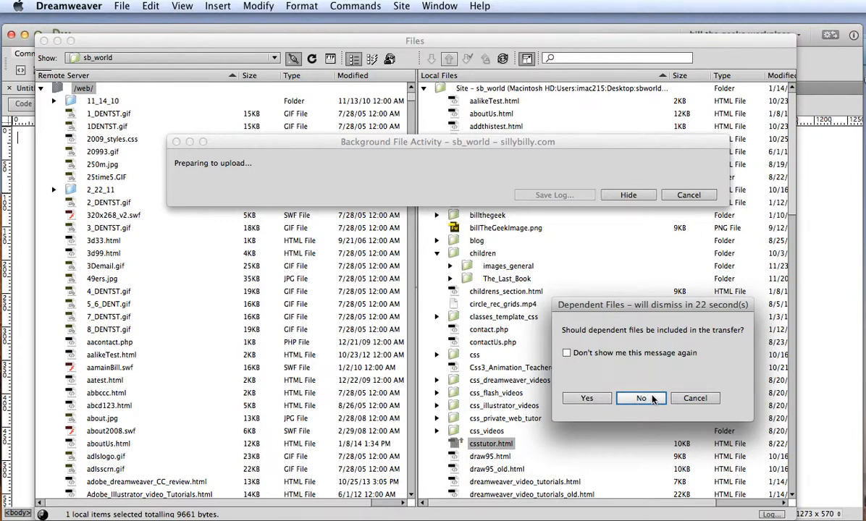
click(703, 399)
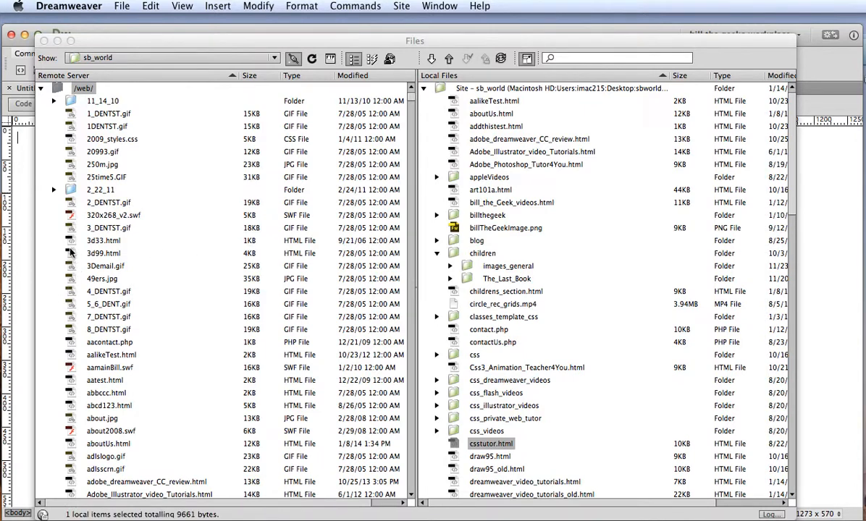
Select the 3d99.html file in the remote server's file list
click(71, 253)
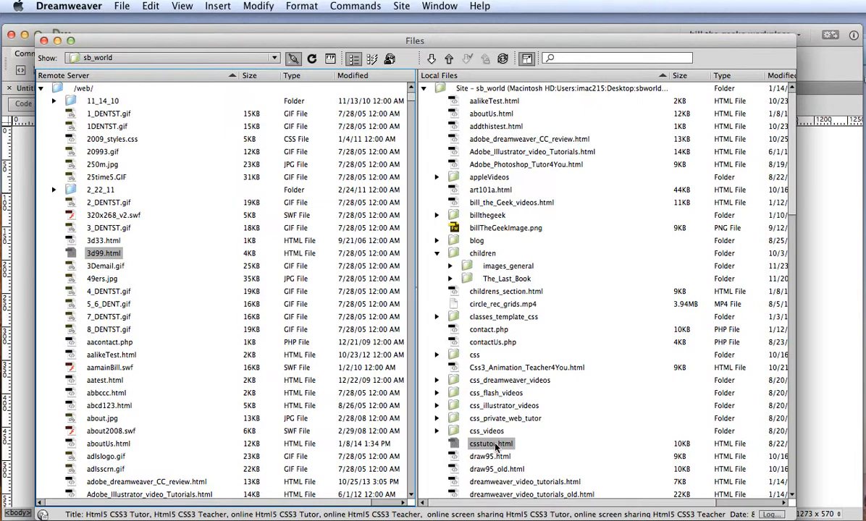
click(400, 7)
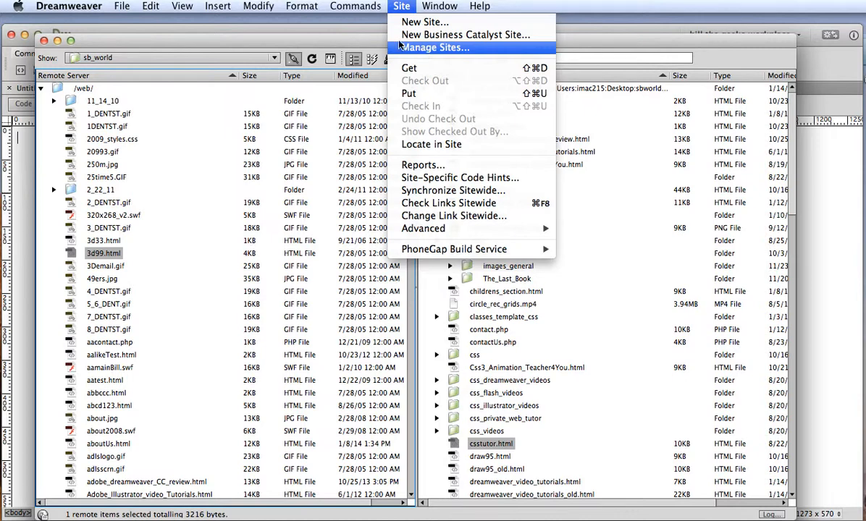
click(341, 44)
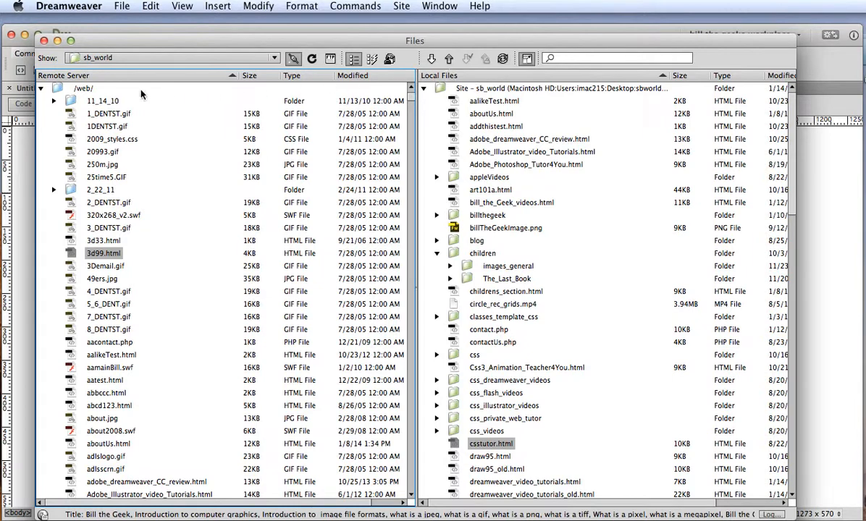
click(51, 88)
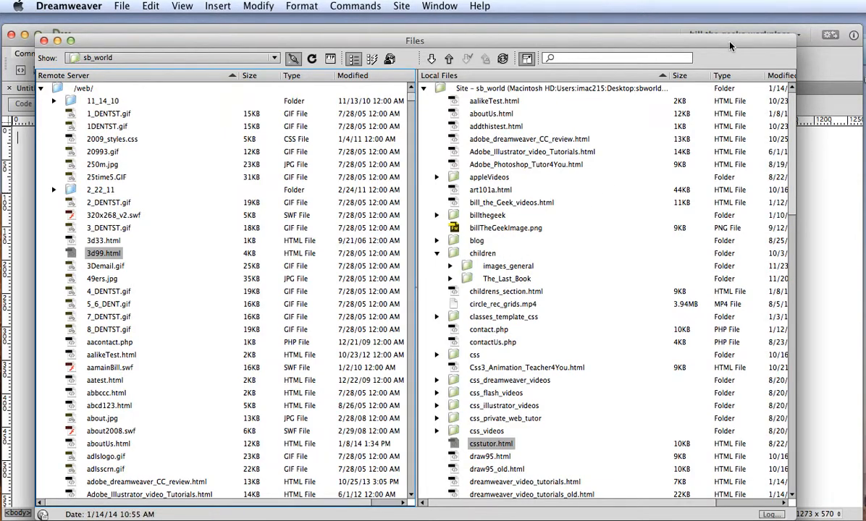
Uncover the desktop, move the sbworld folder to a free spot there, and examine its contents in Finder
drag(729, 45, 713, 335)
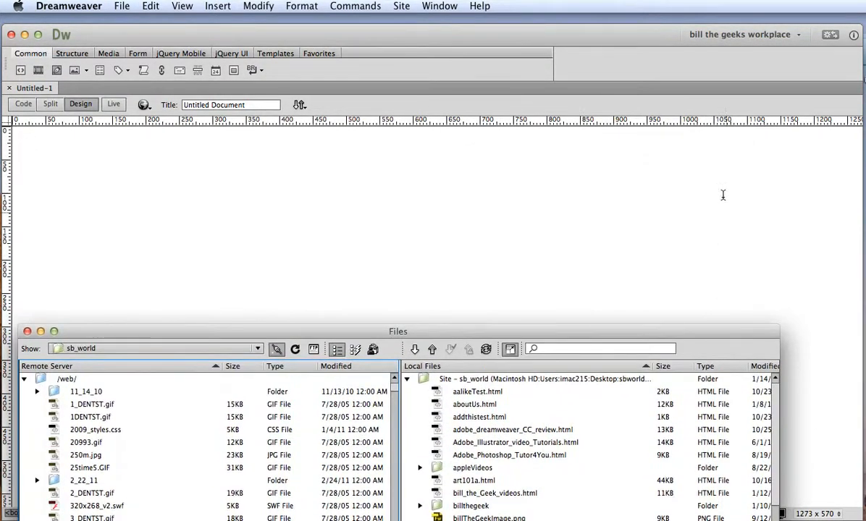
drag(86, 29, 369, 195)
click(621, 60)
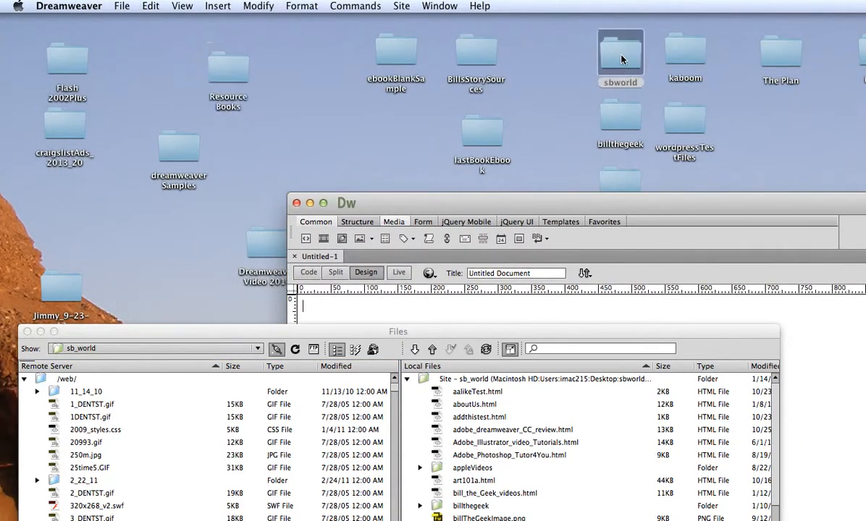
drag(621, 59, 329, 133)
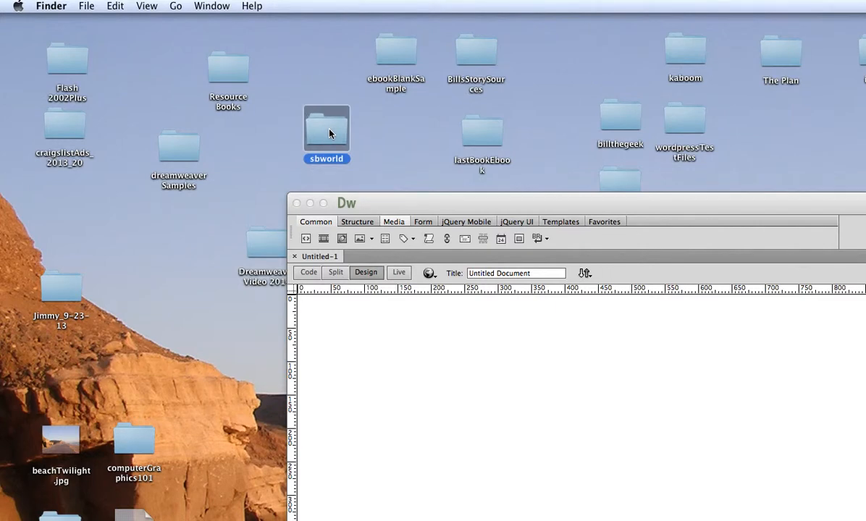
double_click(329, 133)
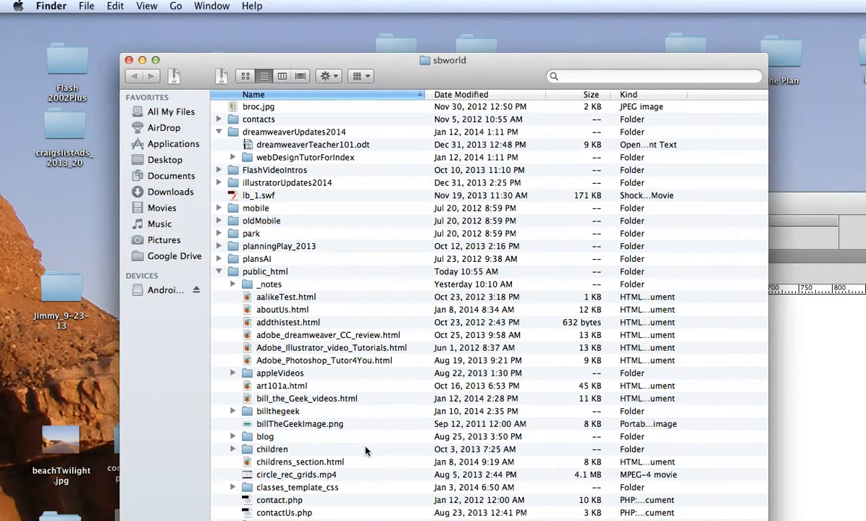
click(129, 61)
Return to Dreamweaver, put its windows back in place, and collapse the Files panel to the local view over the document
click(439, 214)
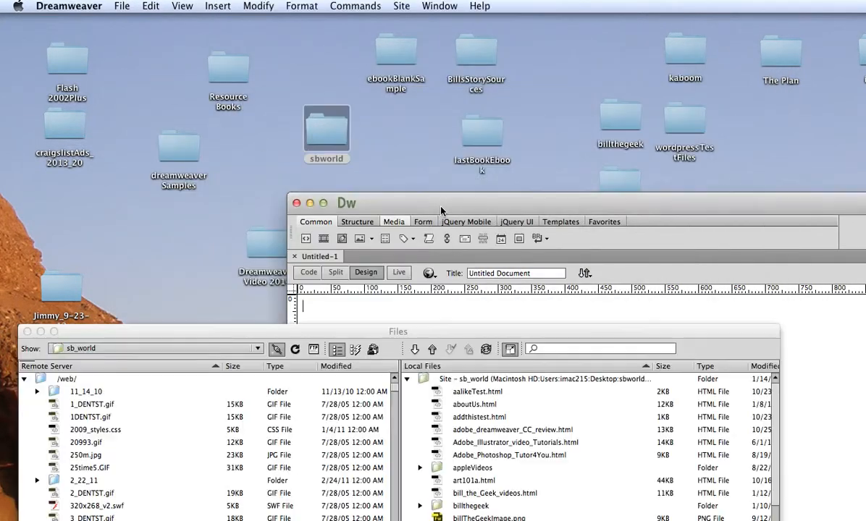
drag(508, 212, 225, 34)
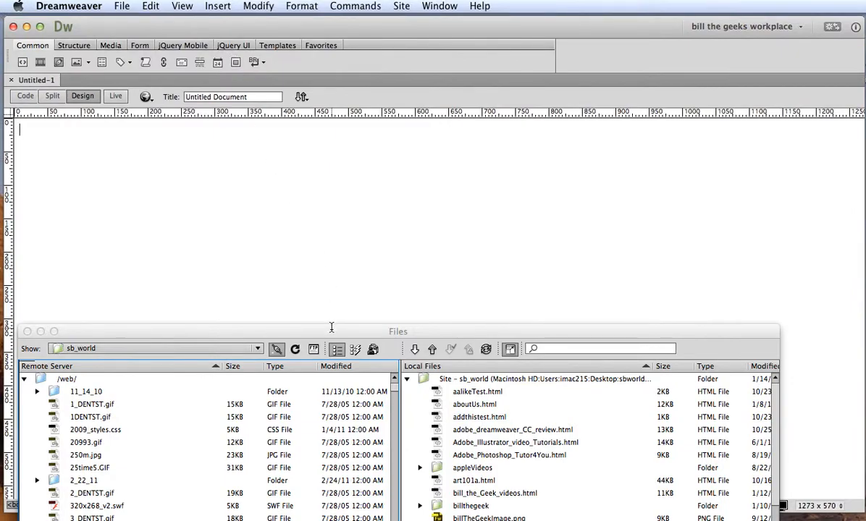
drag(332, 330, 343, 53)
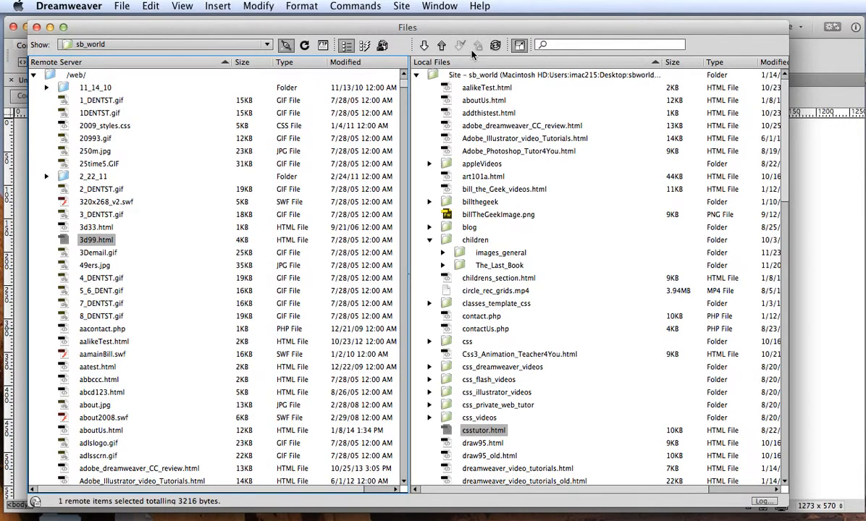
click(521, 46)
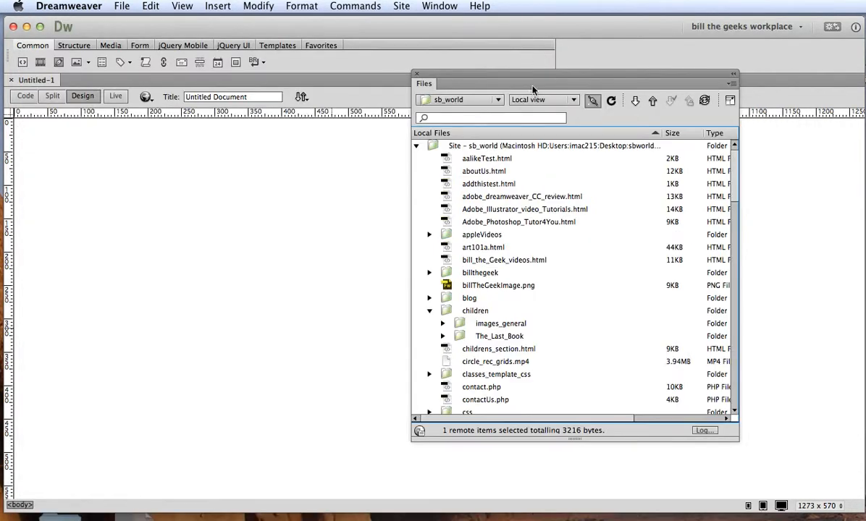
drag(529, 77, 372, 72)
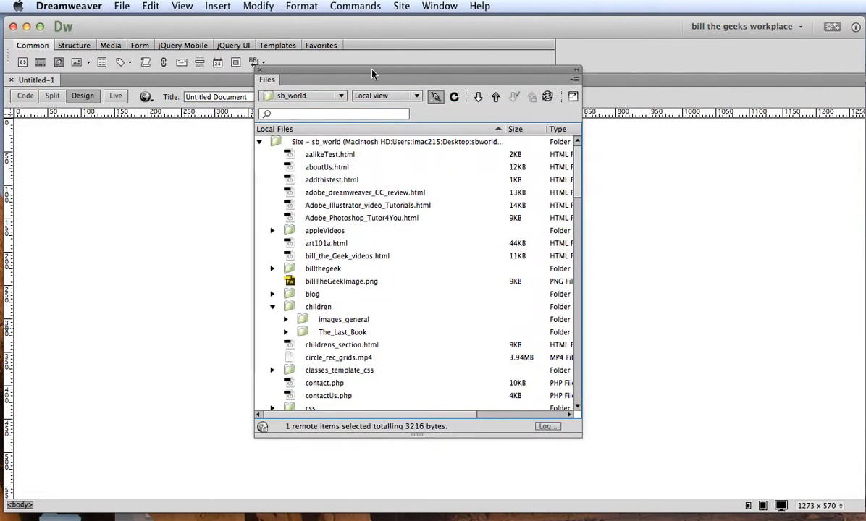